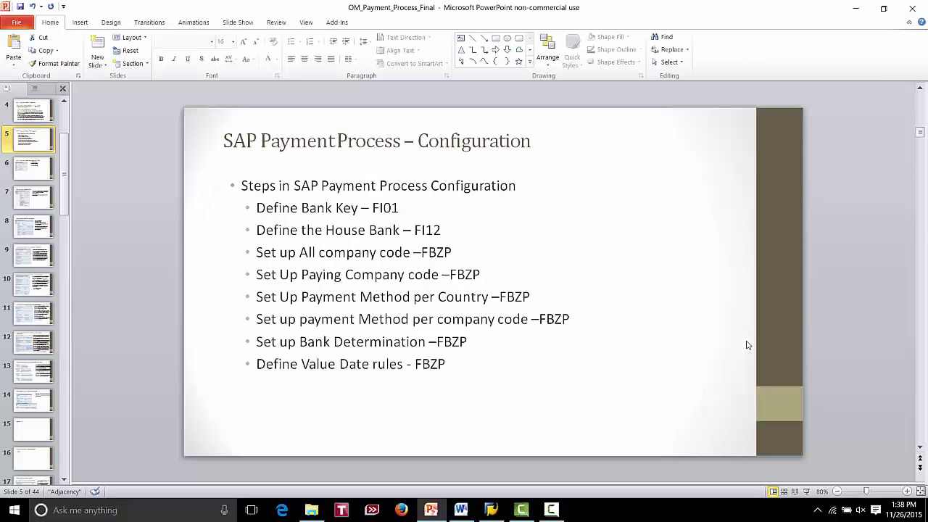
Step: Leave the PowerPoint payment-configuration slide and switch to the SAP GUI session
left_click(491, 511)
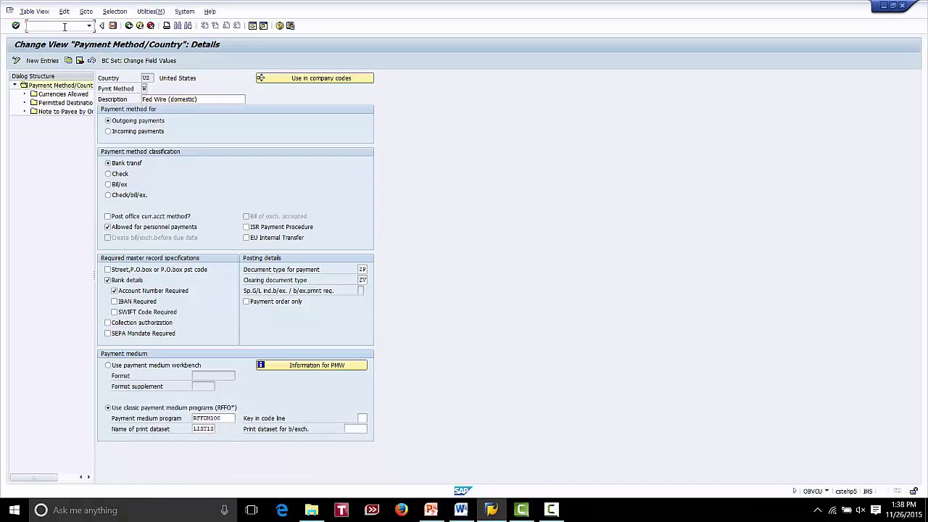
Step: Run the FBZP payment program setup via /nfbz
left_click(65, 27)
type("/nfbzp")
key("Return")
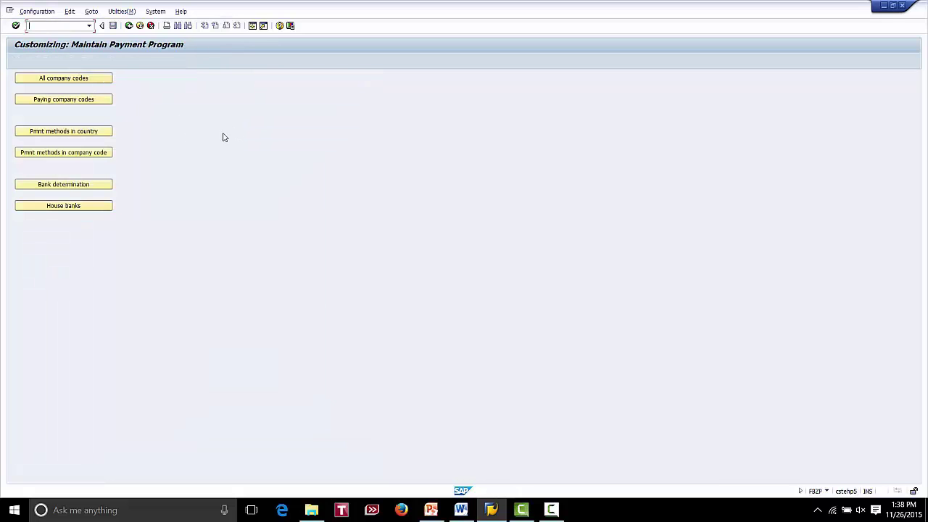
Step: Open Pmnt methods in country and position the list at country US
left_click(103, 137)
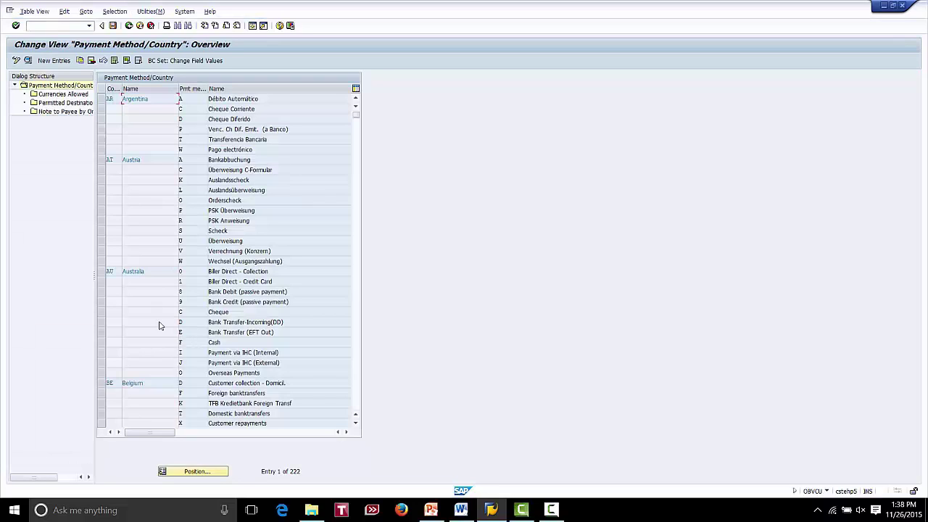
left_click(204, 473)
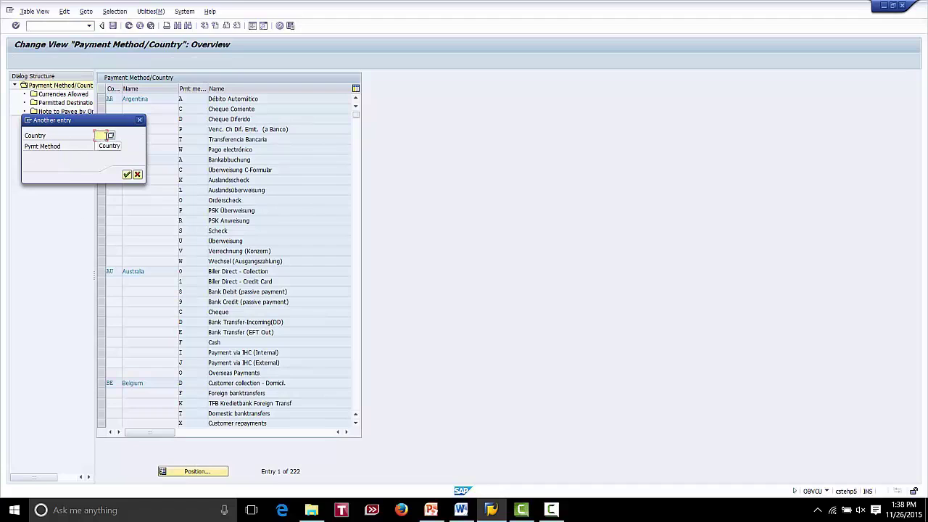
type("us")
left_click(127, 175)
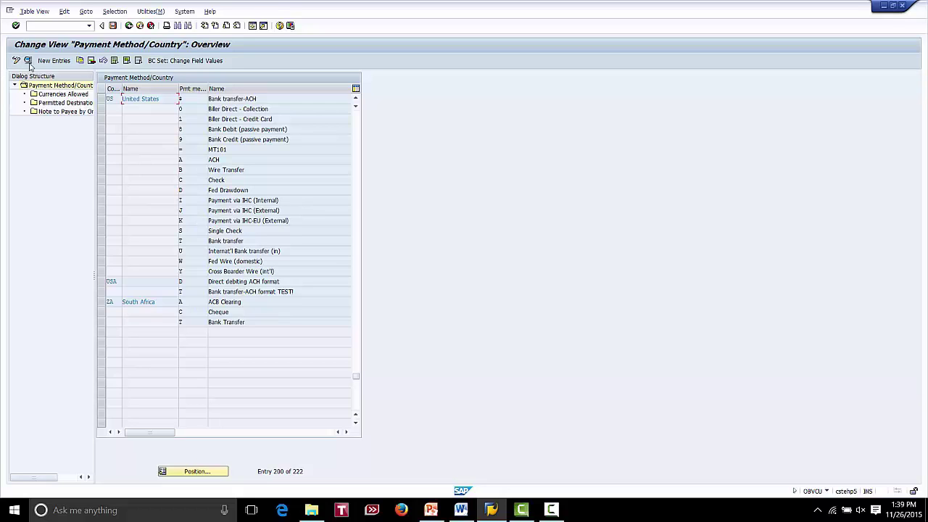
Step: Create a new payment method entry with country US and method code E
left_click(53, 62)
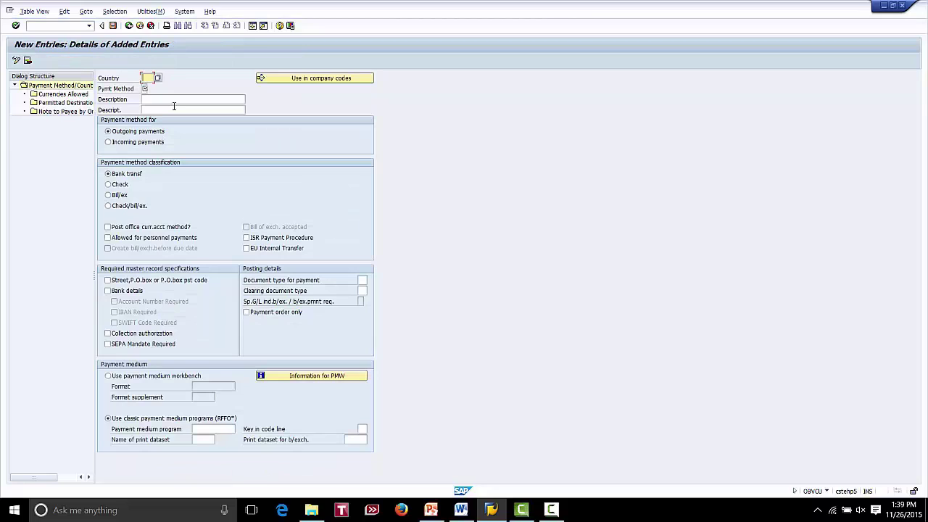
type("US")
left_click(145, 88)
type("E")
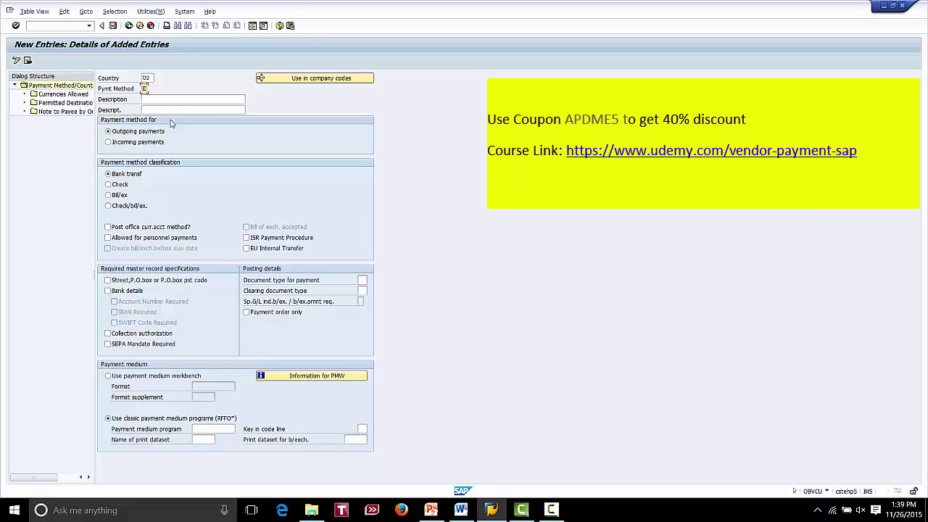
left_click(157, 98)
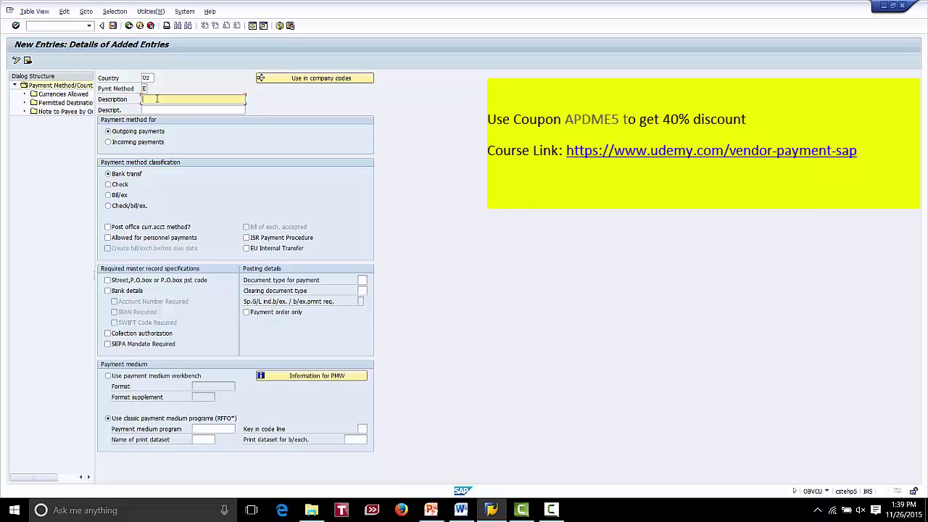
Step: Fill both description fields with 'WIRE TRANSFER - JPMC', keeping Outgoing payments selected
type("WIR")
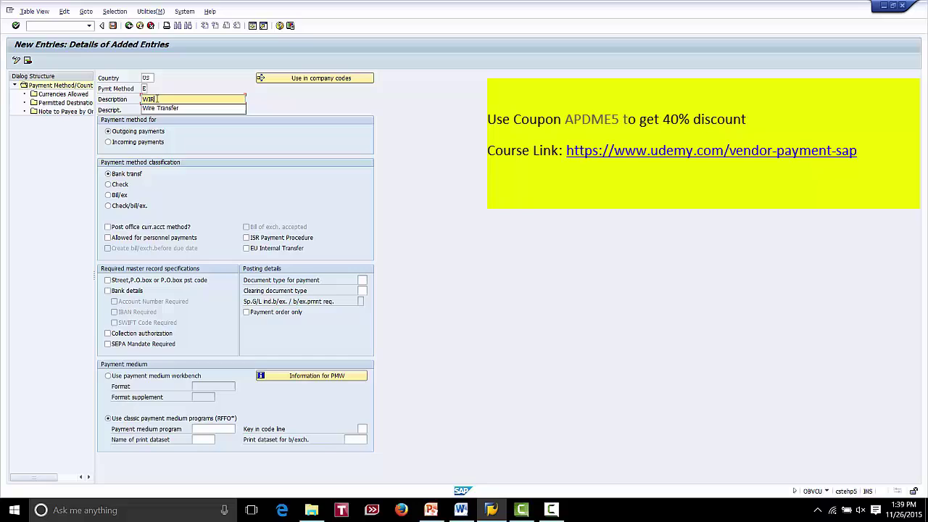
type("E TR")
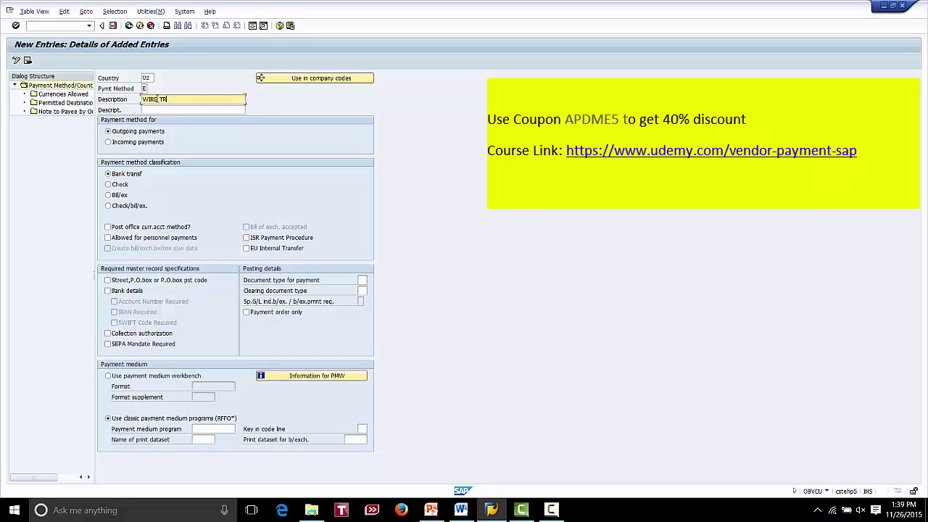
type("ANSFER - JPMC")
left_click(171, 110)
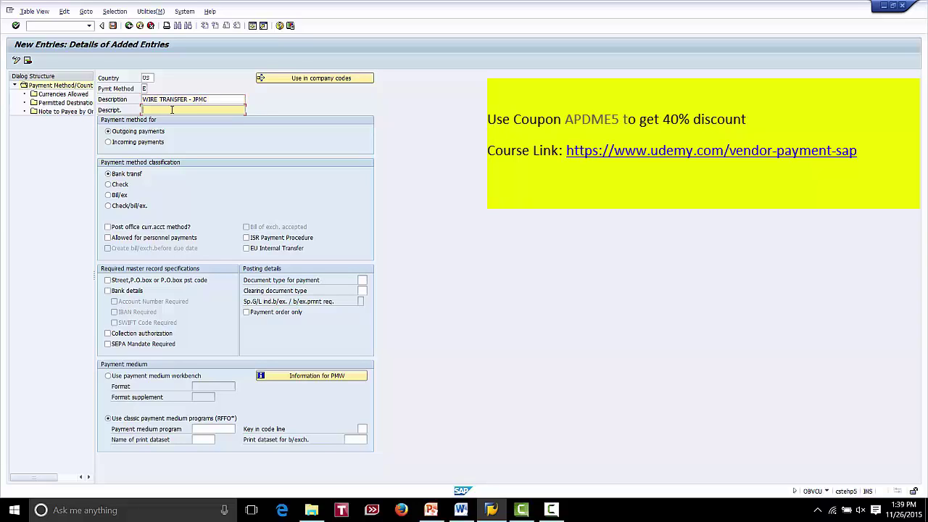
left_click_drag(211, 100, 137, 101)
key("ctrl+c")
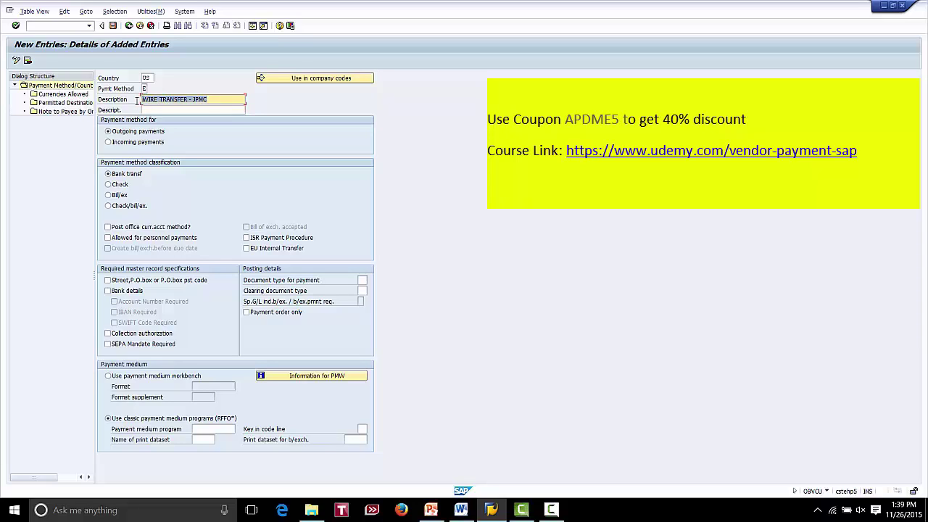
left_click(154, 110)
key("ctrl+v")
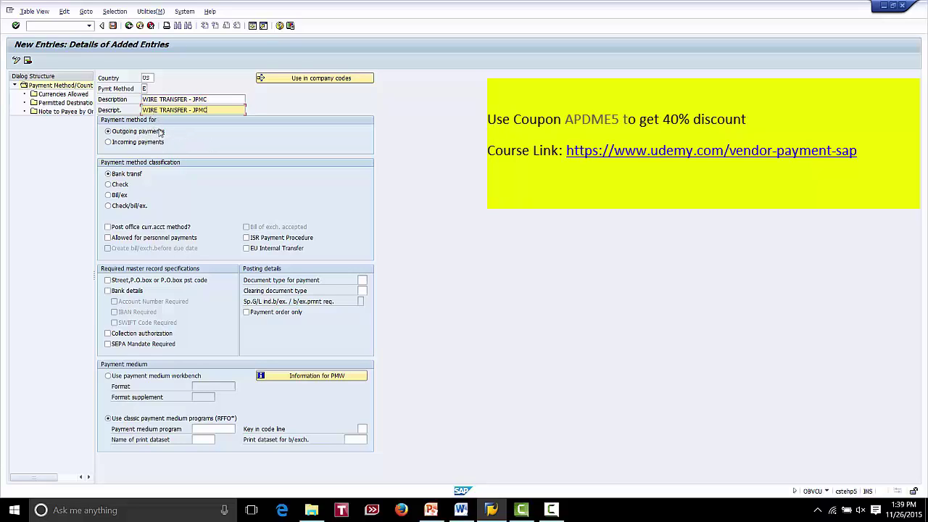
left_click(108, 132)
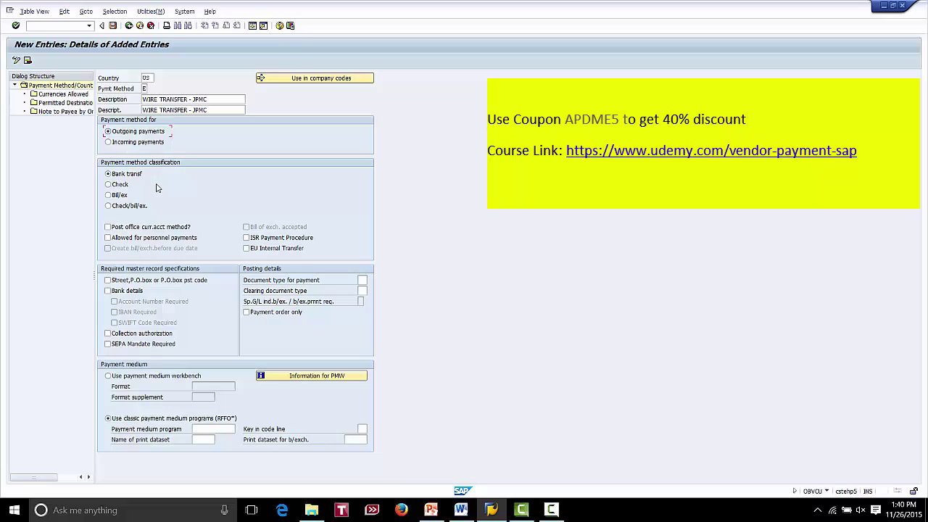
Step: Classify method E as Bank transfer, allow personnel payments, and require bank details
left_click(108, 175)
left_click(108, 185)
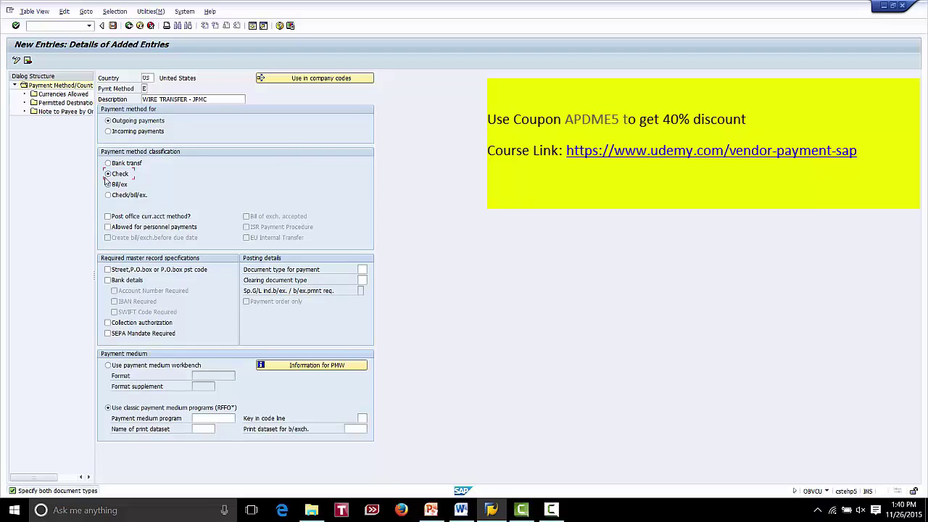
left_click(109, 164)
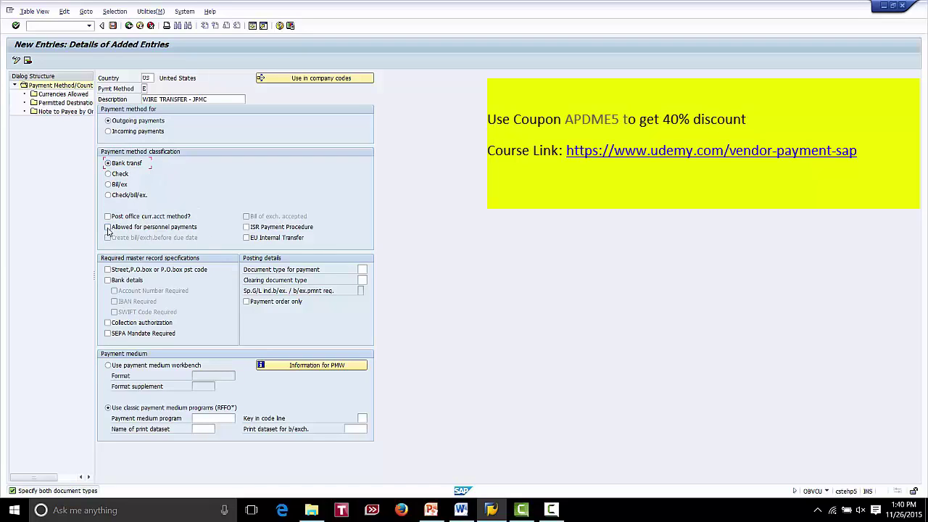
left_click(107, 228)
left_click(107, 282)
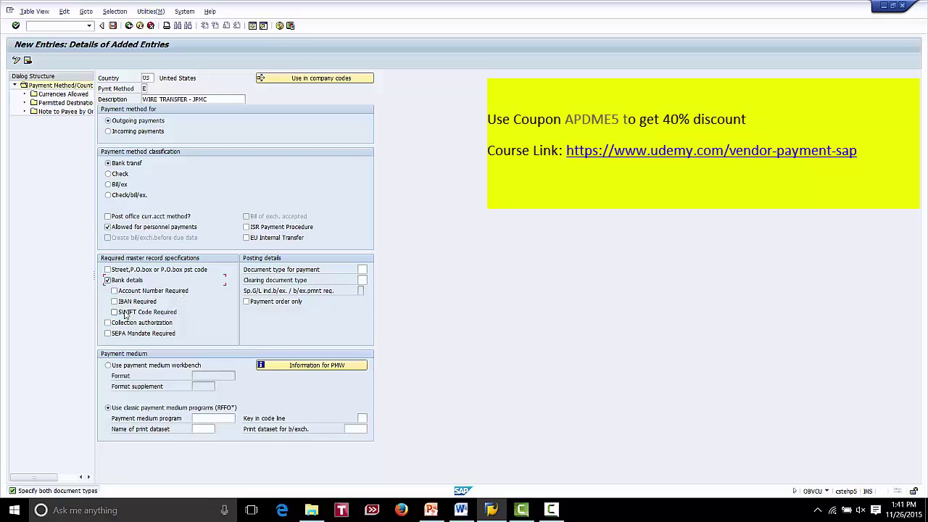
Step: Require an account number in bank details, leaving Collection authorization unticked
left_click(114, 291)
left_click(107, 323)
left_click(108, 324)
left_click(227, 100)
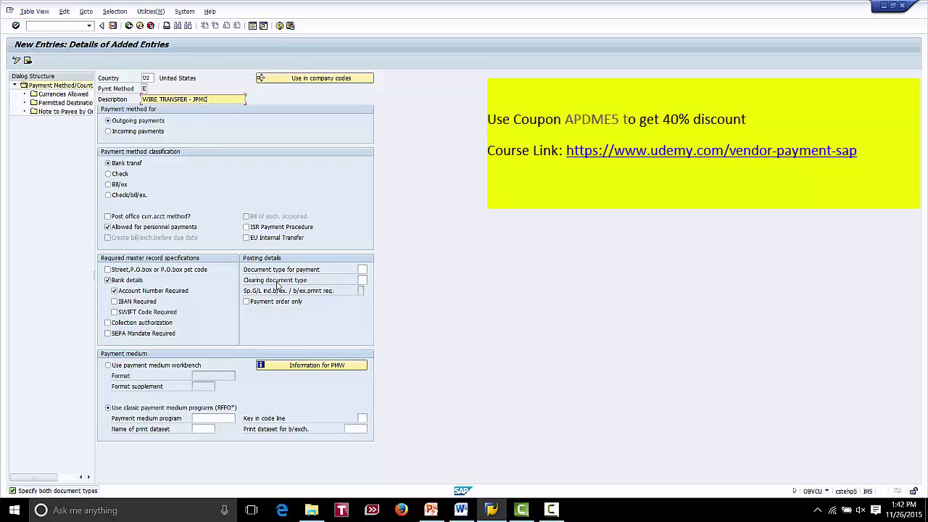
left_click(361, 270)
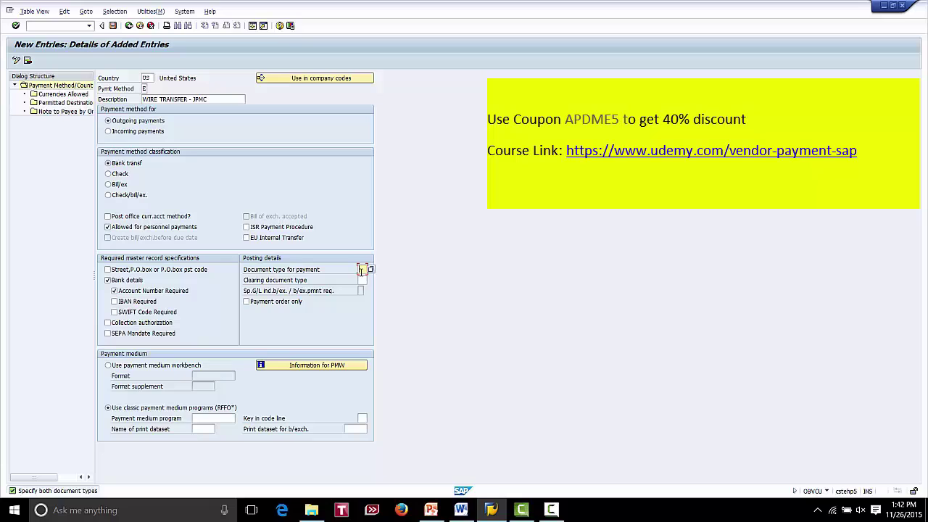
Step: Set the payment document type to ZP and the clearing document type to ZV
type("SE")
left_click(364, 279)
type("ZV")
Step: Switch method E to use the payment medium workbench
left_click(110, 366)
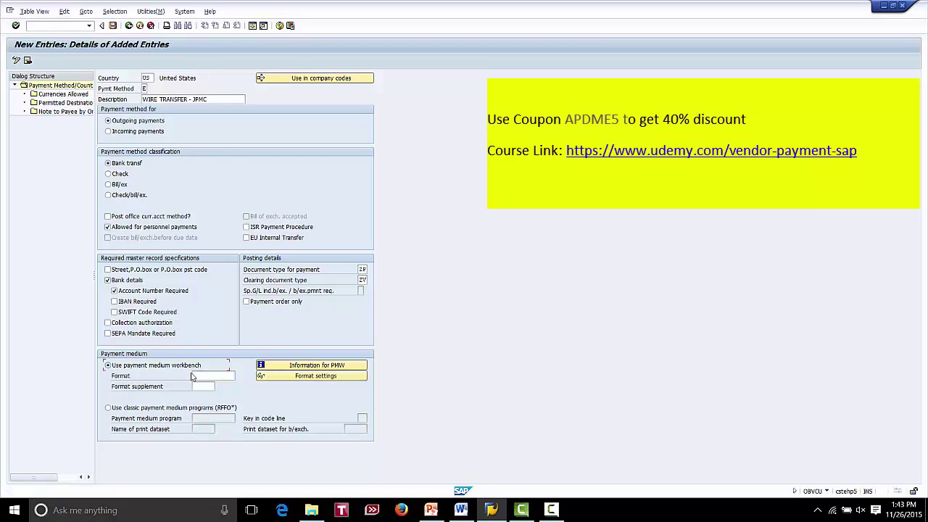
left_click(206, 377)
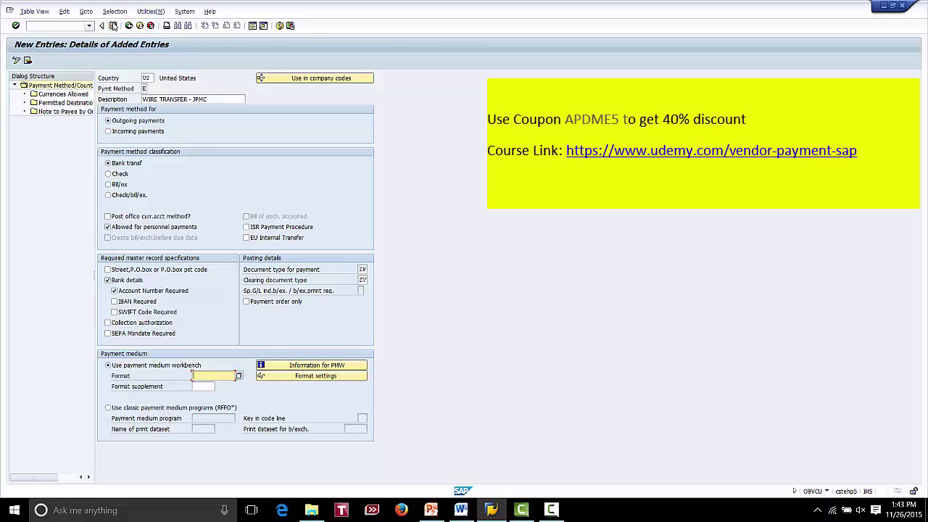
Step: Save method E under the customizing request, then open and save its empty Currencies Allowed list
left_click(113, 26)
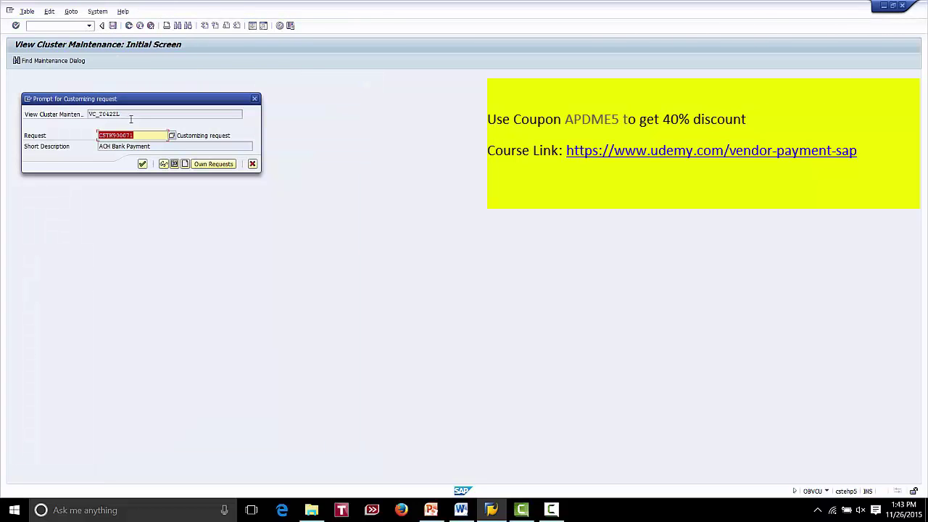
left_click(139, 135)
left_click(142, 164)
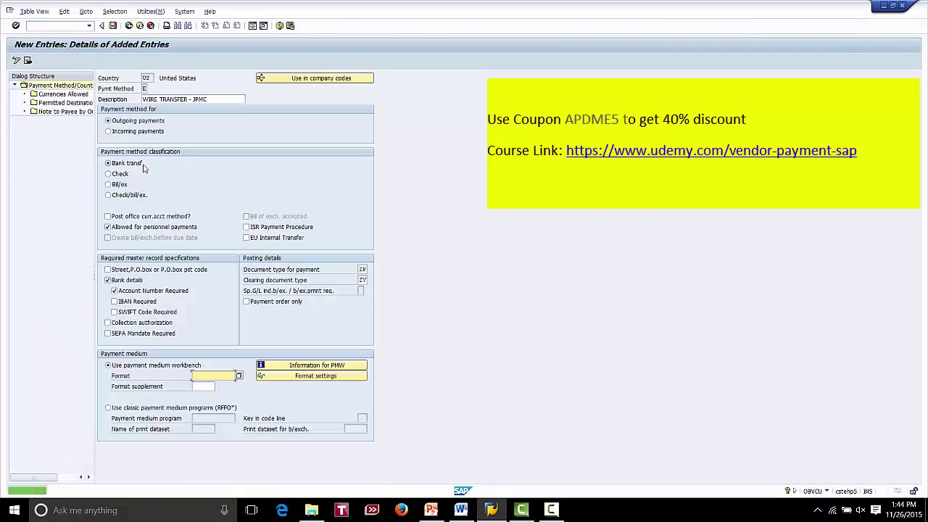
double_click(76, 96)
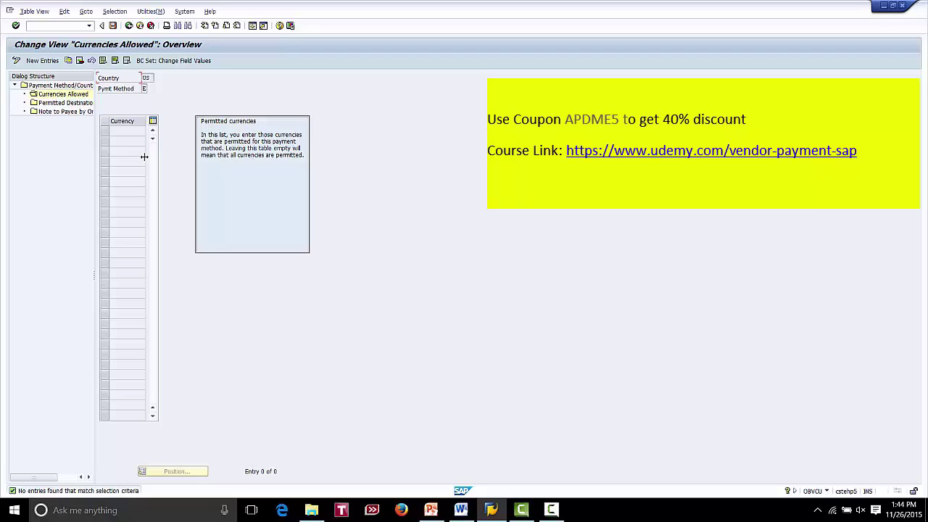
left_click(112, 27)
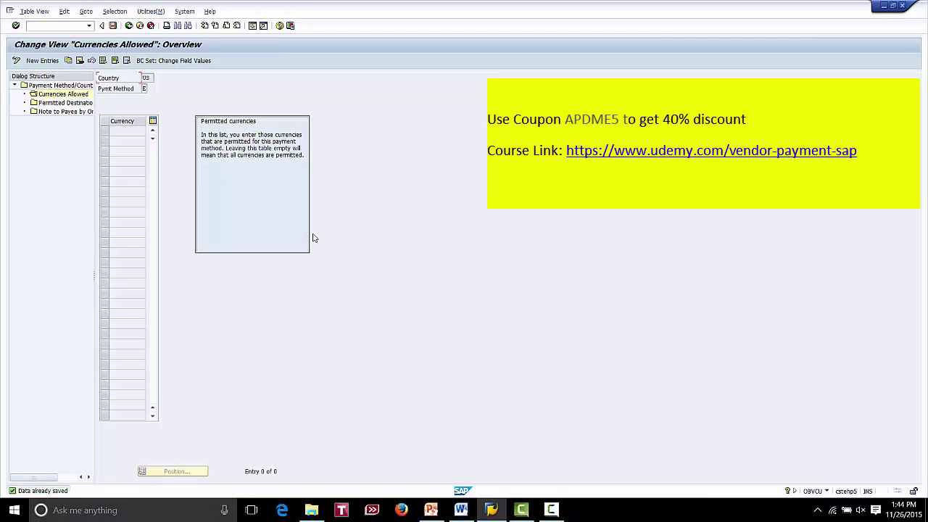